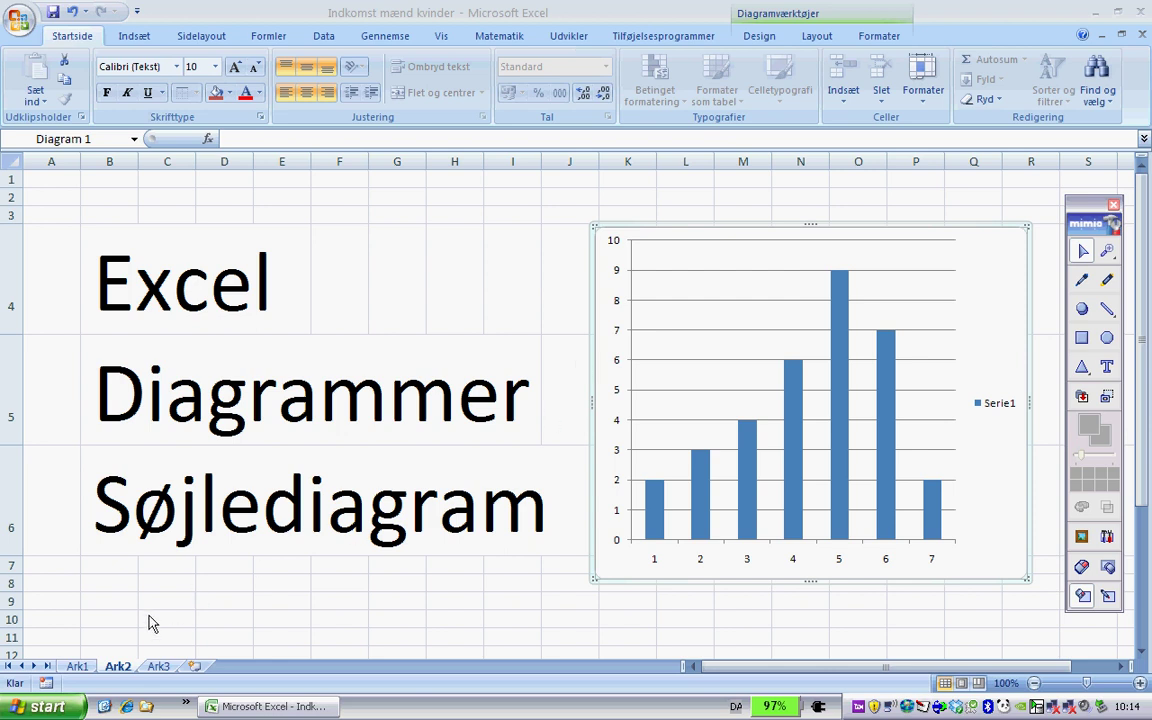
Switch to the Ark1 sheet showing the income intervals with Mænd and Kvinder counts and percentages.
left_click(82, 666)
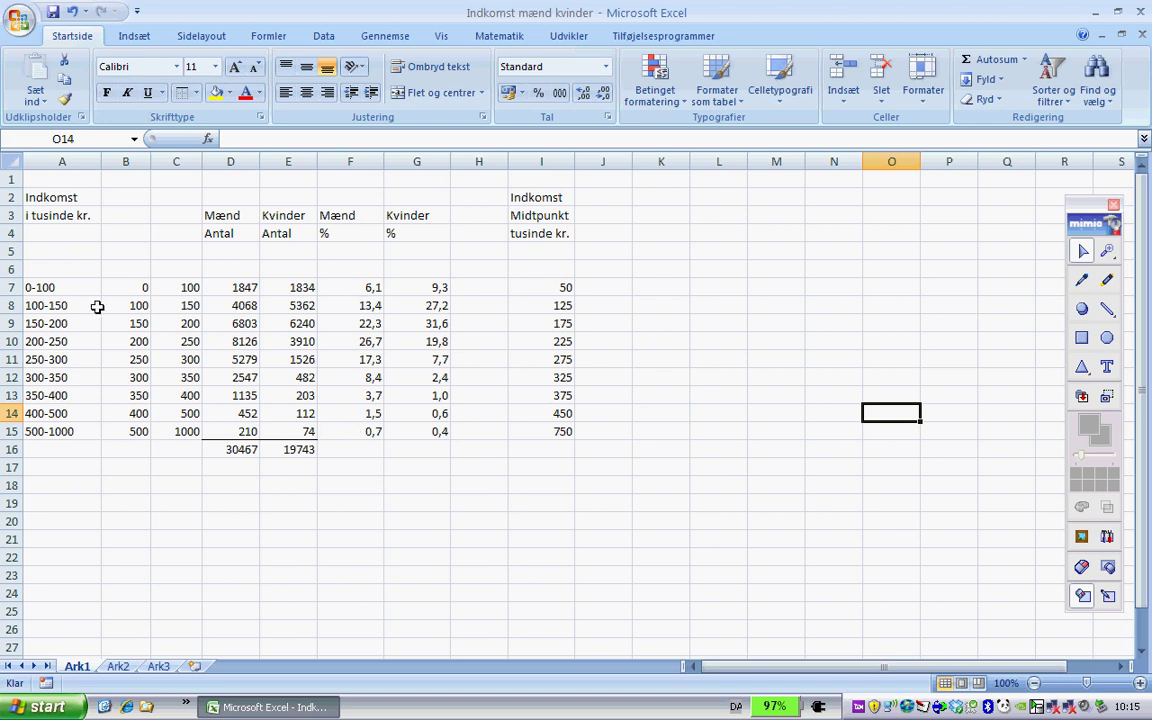
left_click_drag(67, 287, 73, 431)
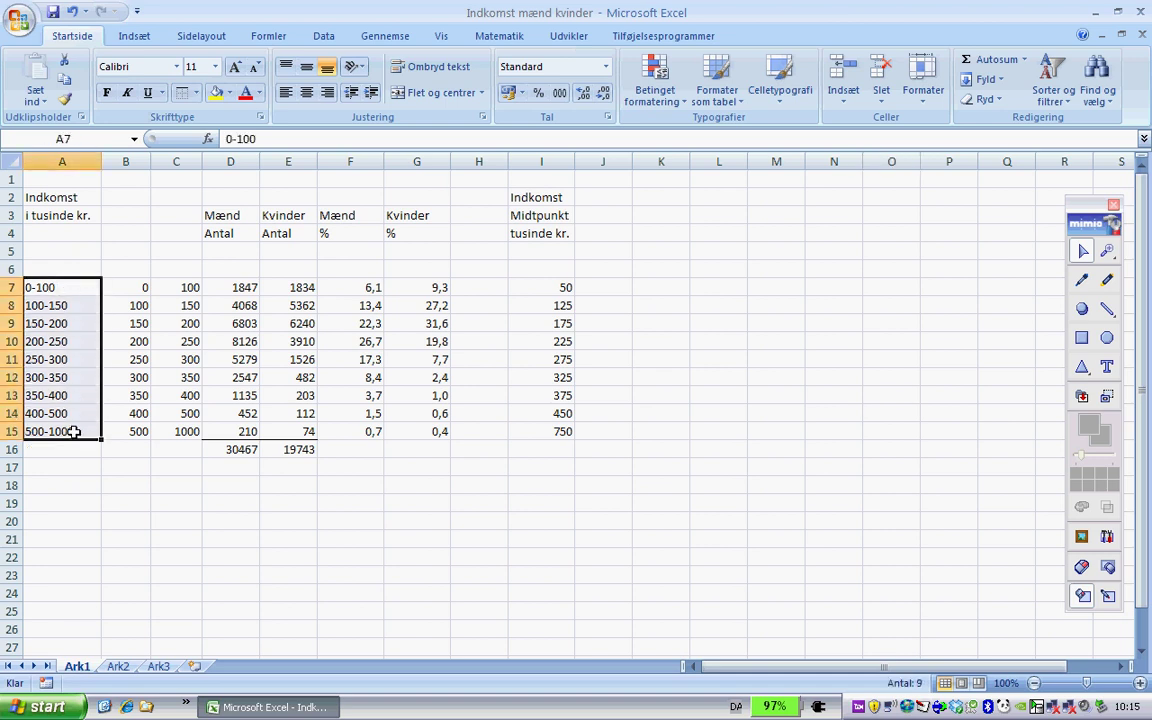
left_click_drag(342, 285, 358, 431, "ctrl")
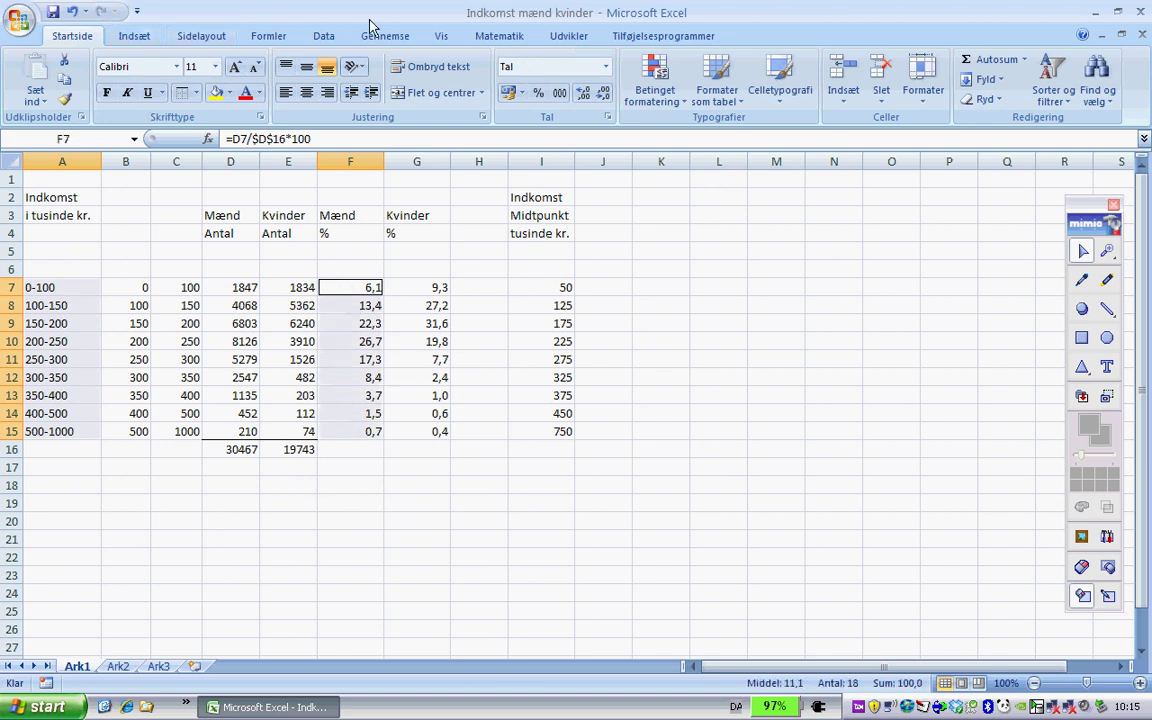
left_click(135, 36)
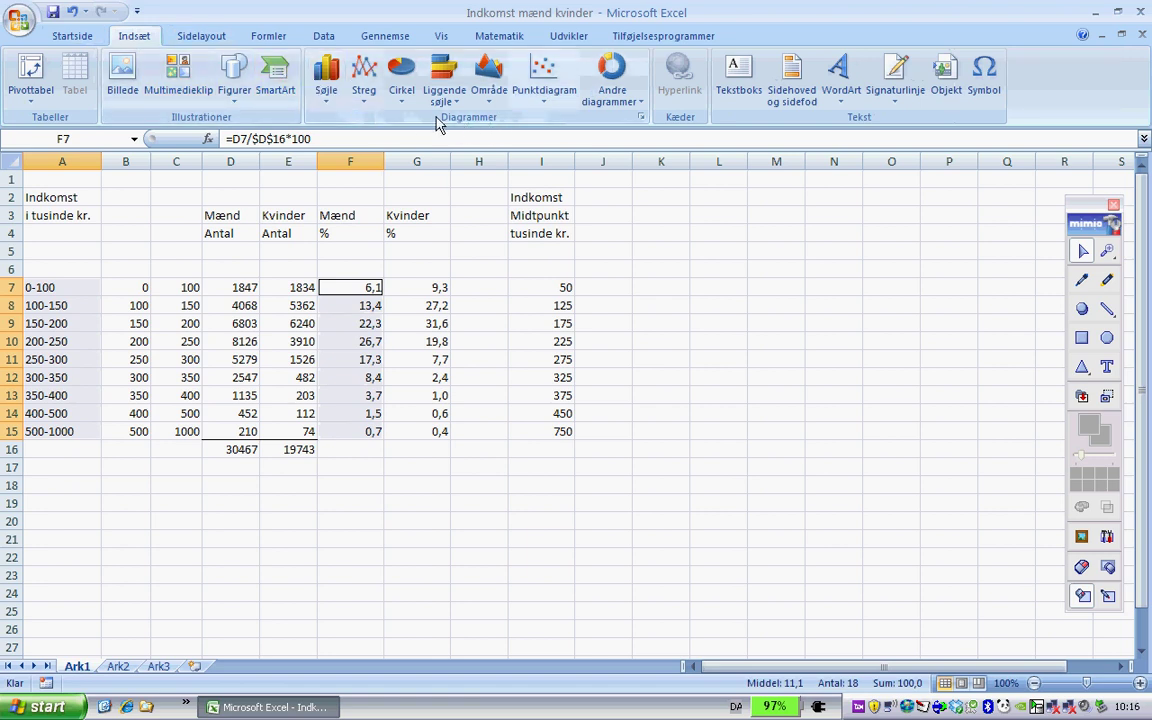
left_click(328, 95)
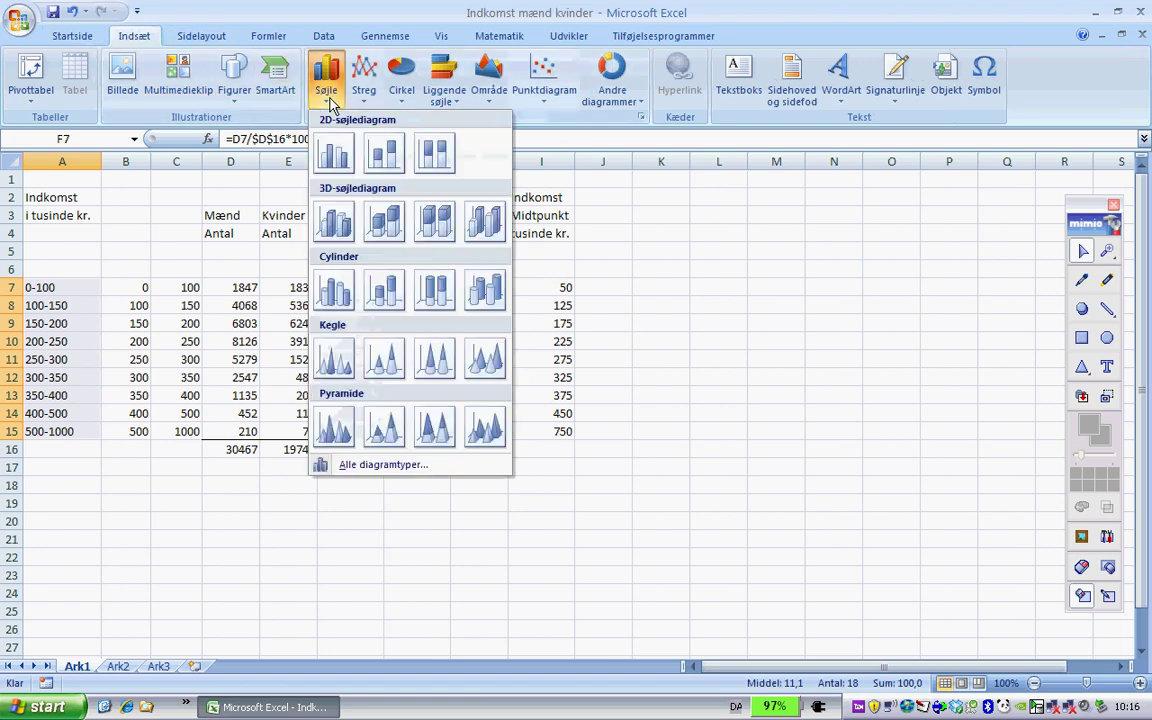
left_click(334, 154)
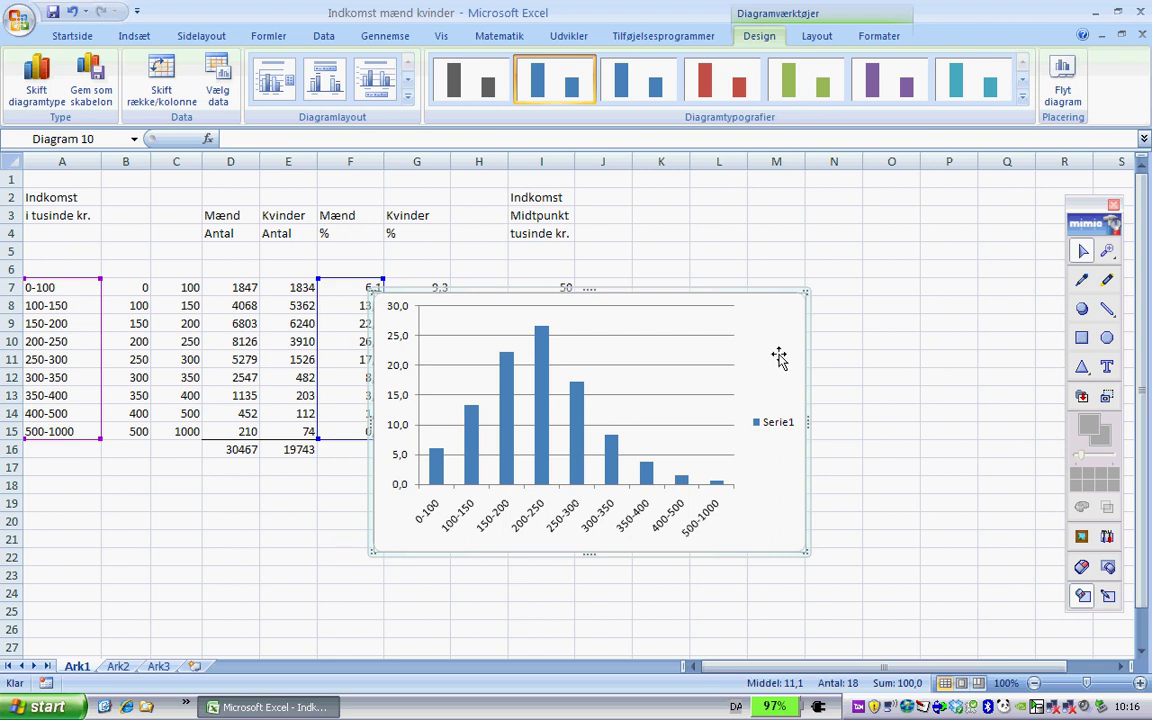
key("Delete")
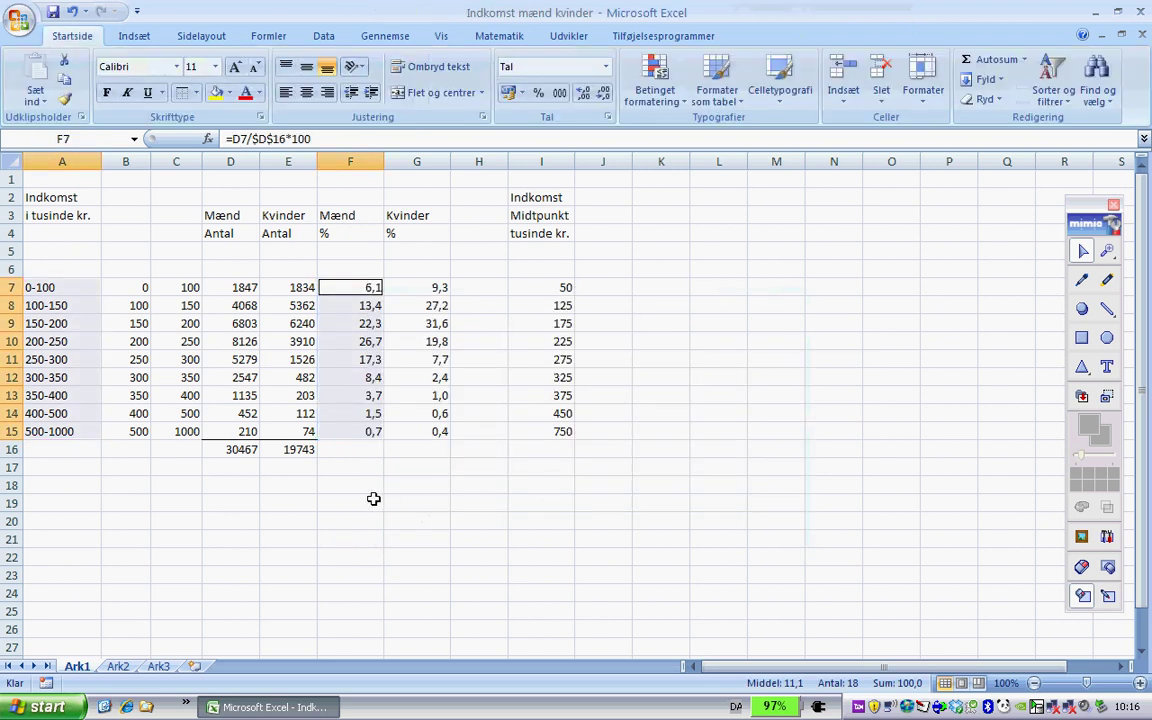
left_click(351, 500)
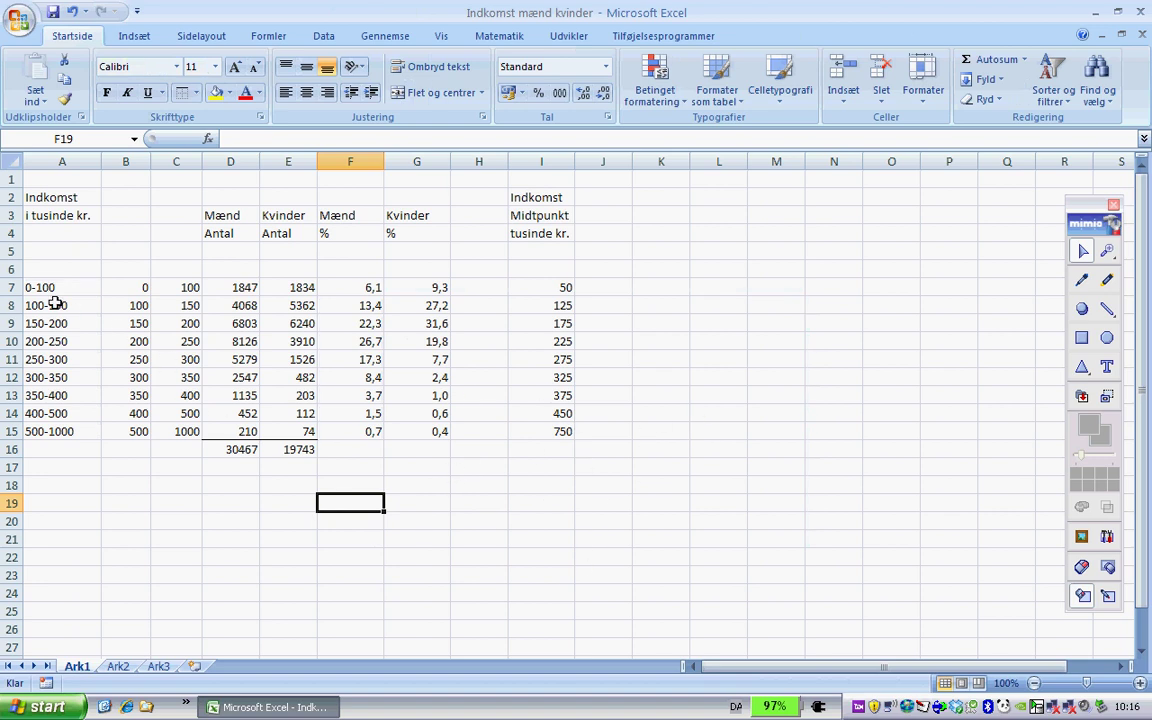
left_click_drag(43, 288, 53, 430)
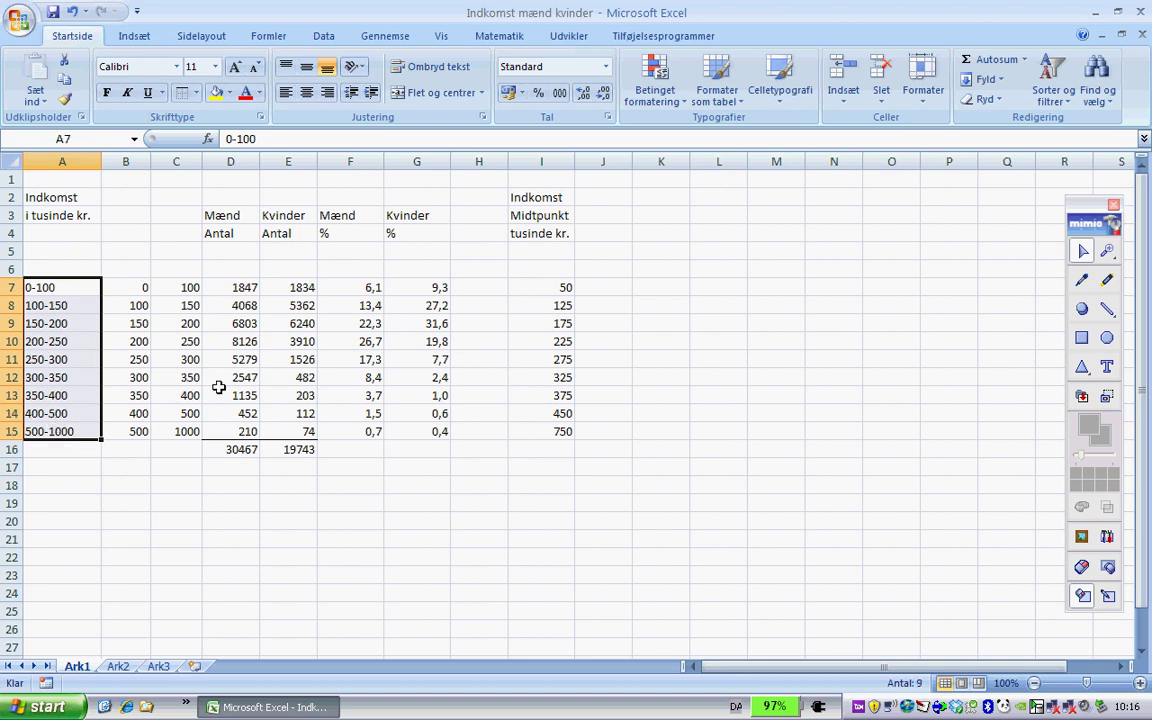
left_click_drag(335, 287, 340, 431, "ctrl")
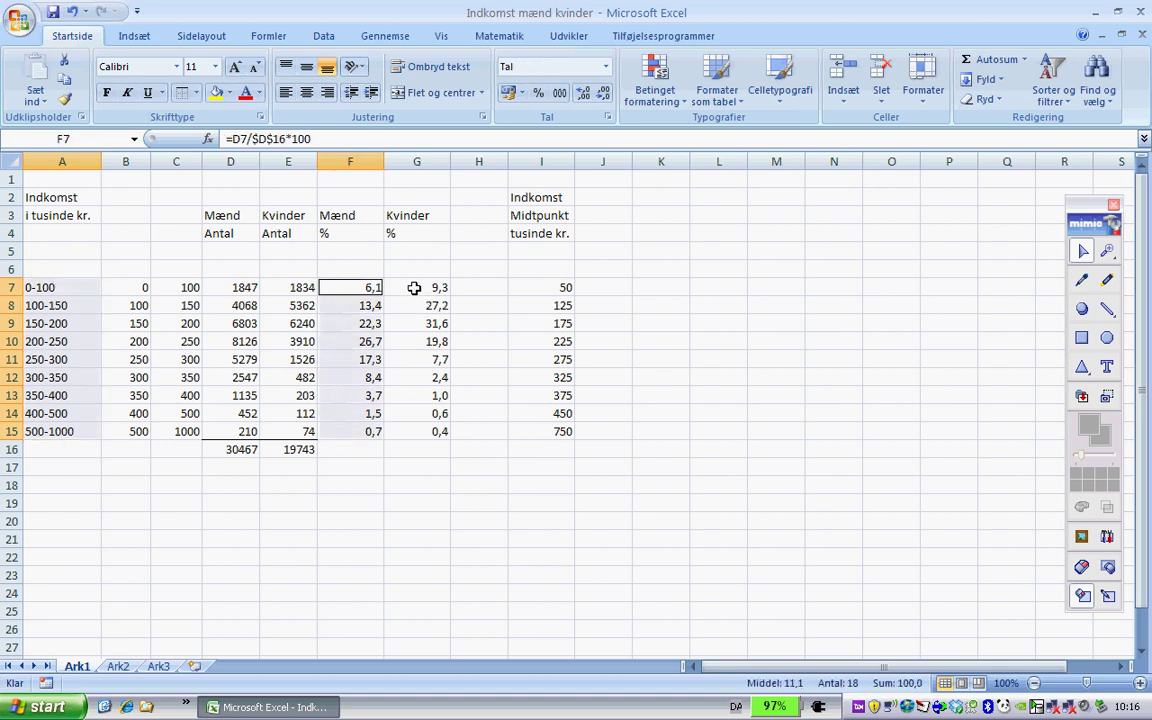
left_click_drag(414, 287, 418, 433, "ctrl")
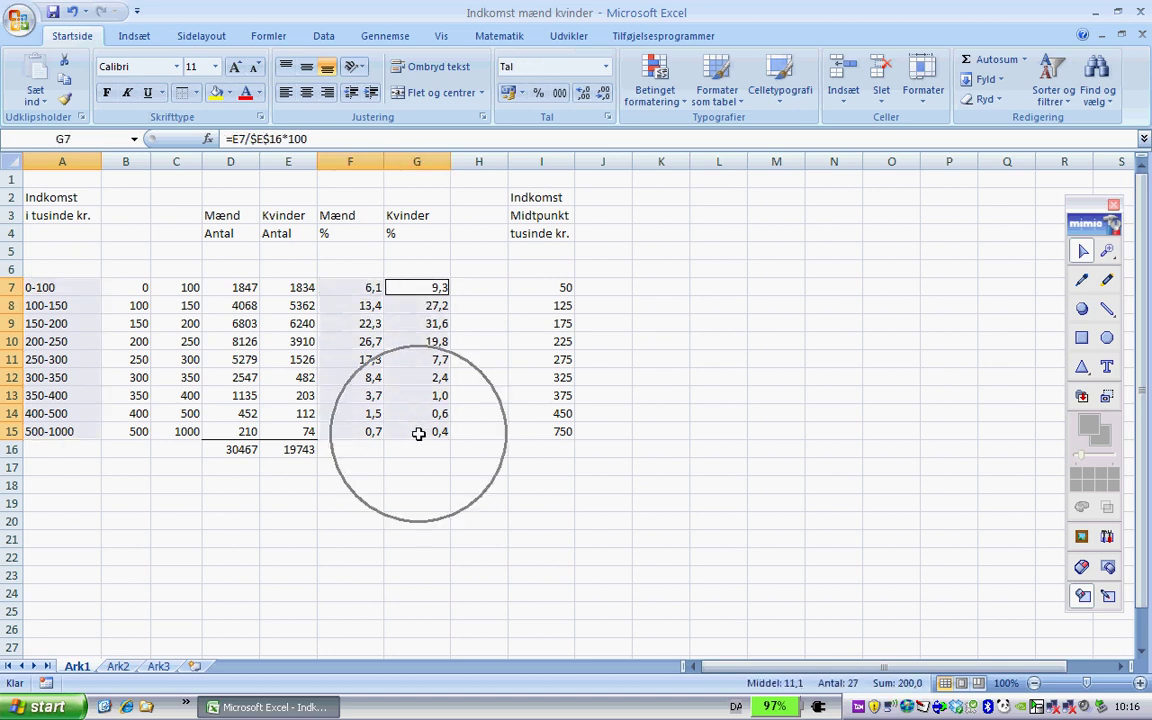
left_click(124, 40)
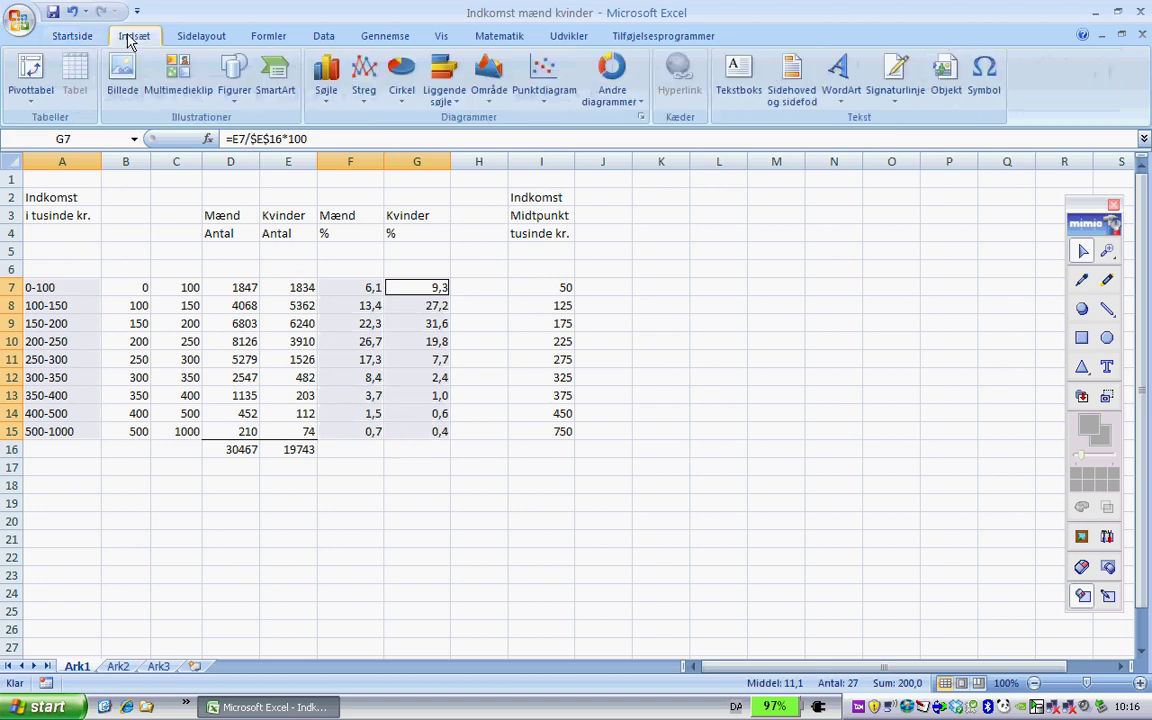
left_click(327, 95)
left_click(330, 153)
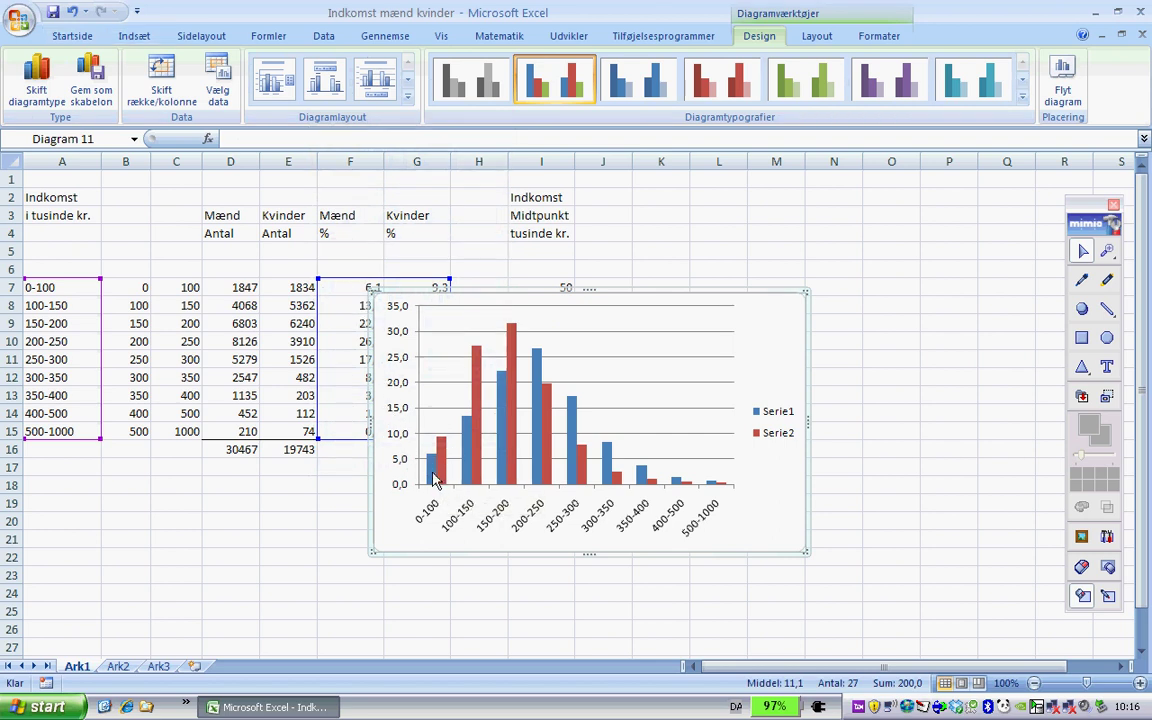
mouse_move(447, 482)
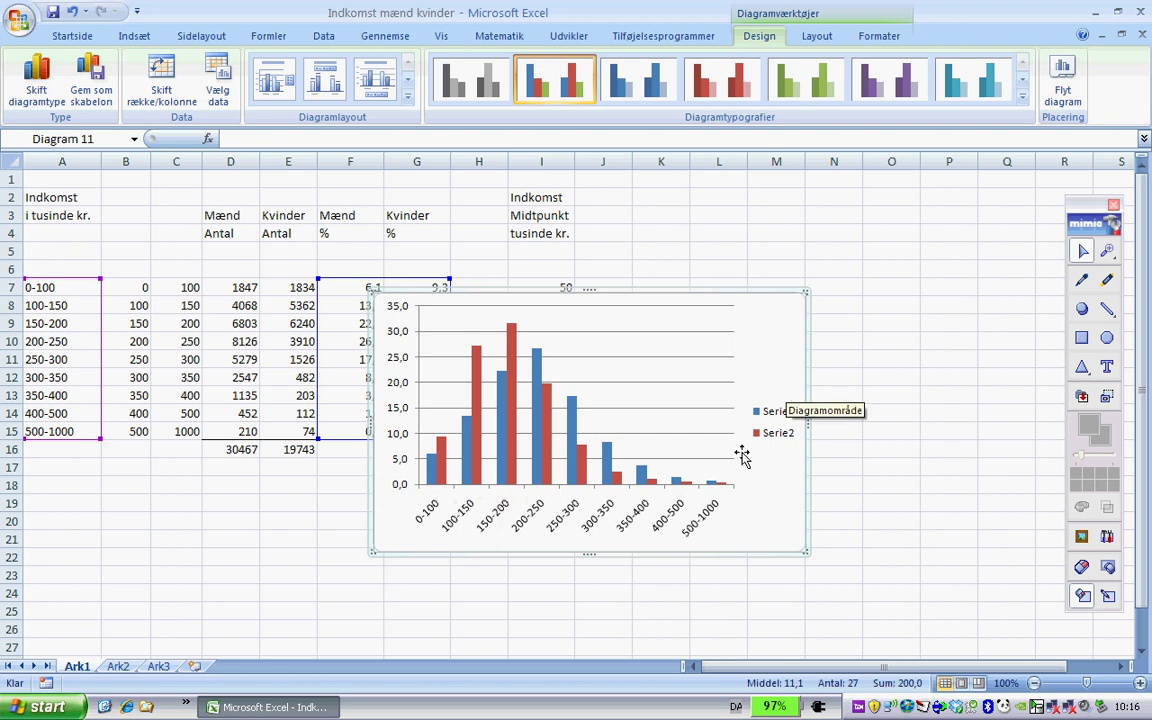
key("Delete")
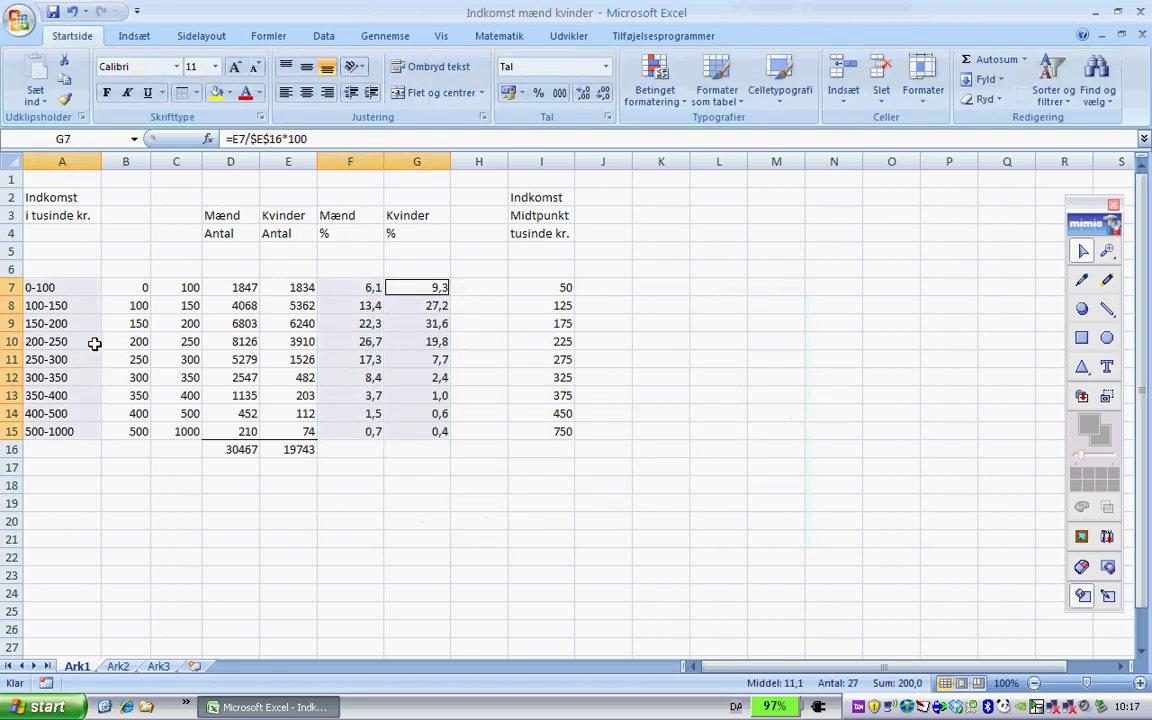
Insert a line chart with markers (Kurve med datamærker) plotting the selected percentages across the nine income intervals.
left_click(134, 36)
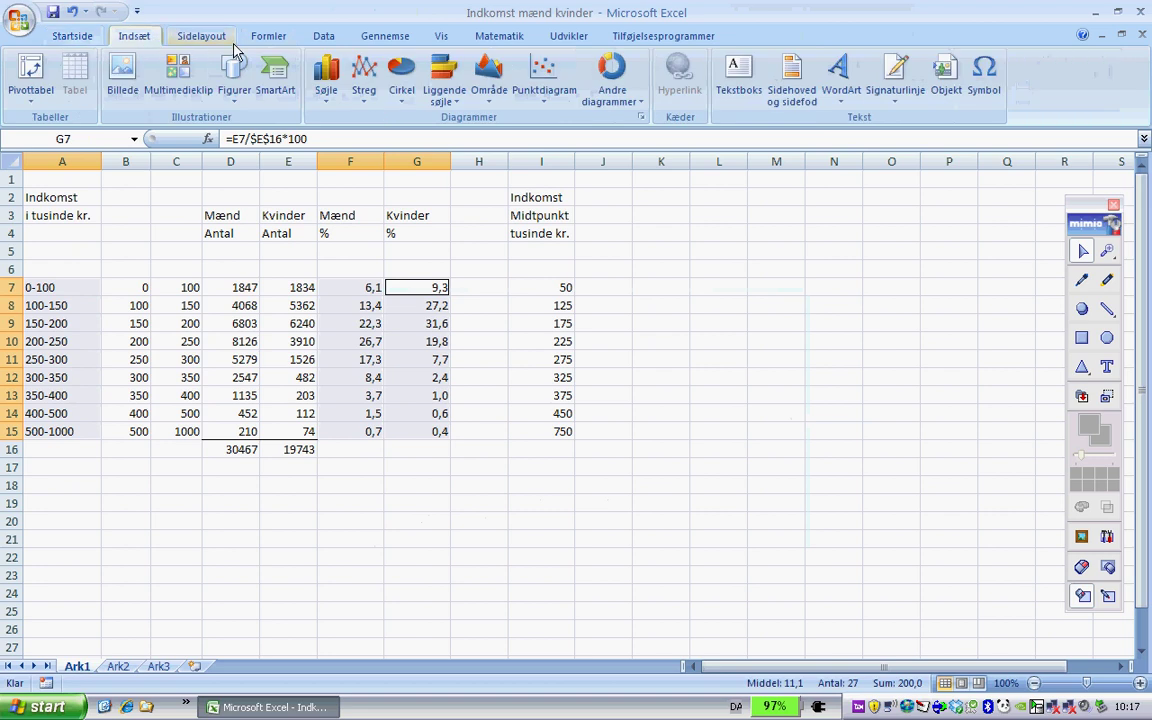
left_click(363, 90)
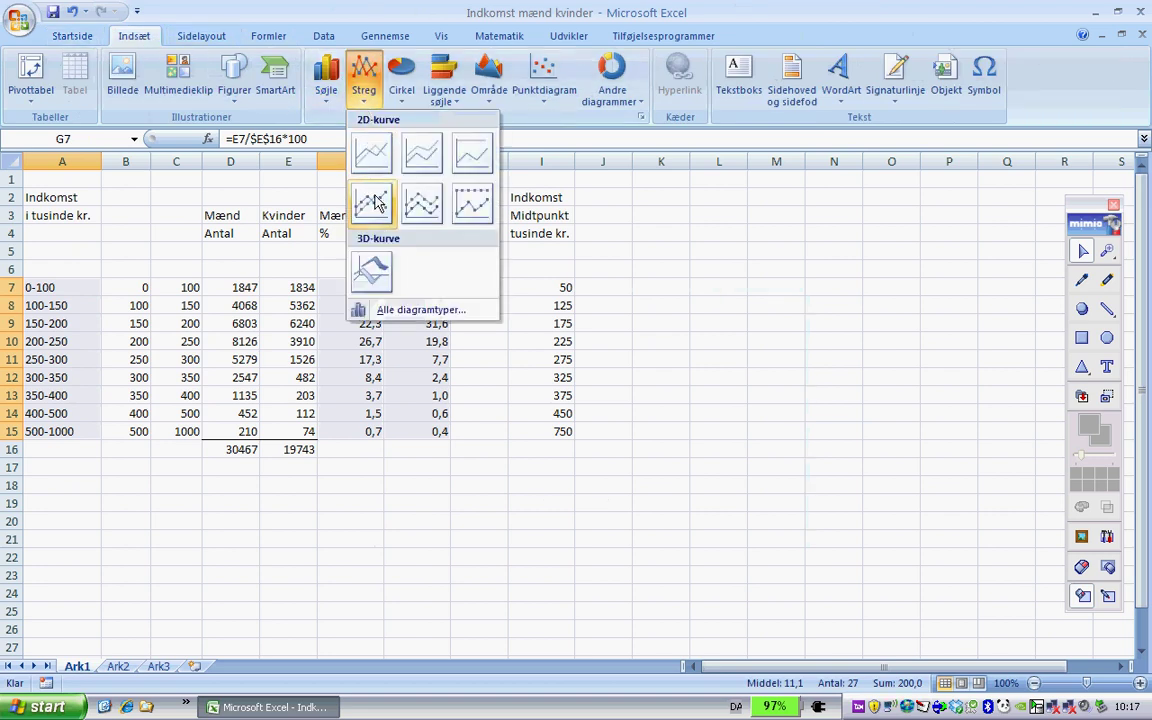
left_click(345, 182)
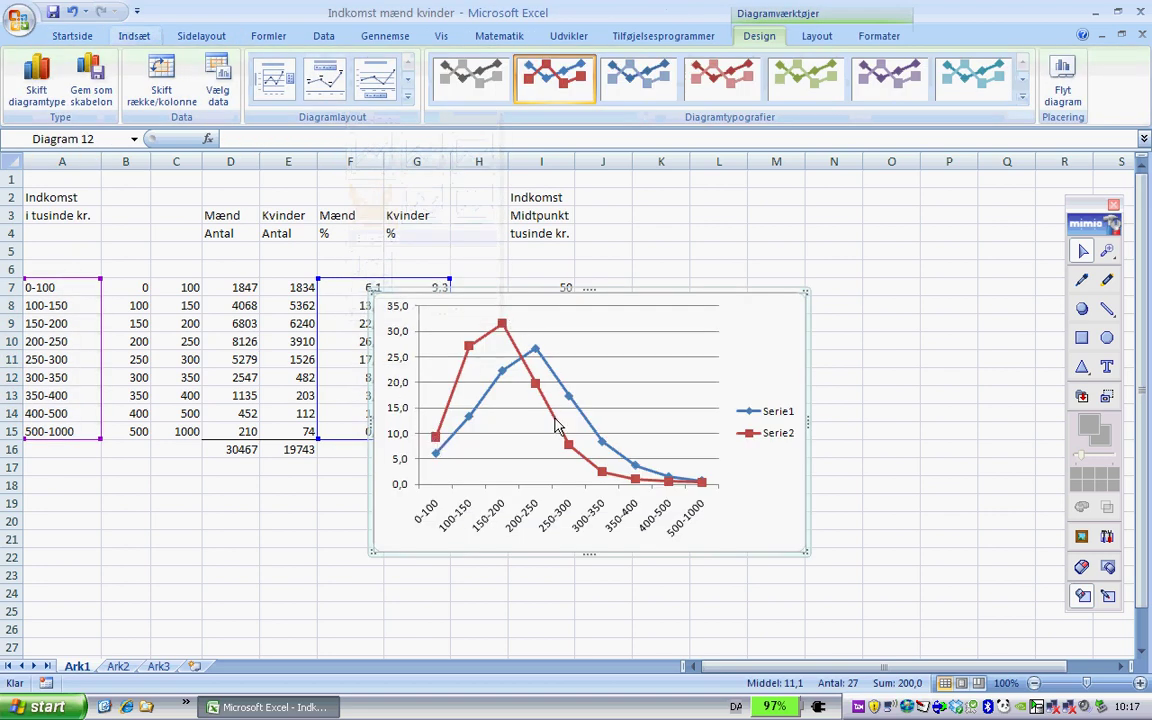
mouse_move(570, 447)
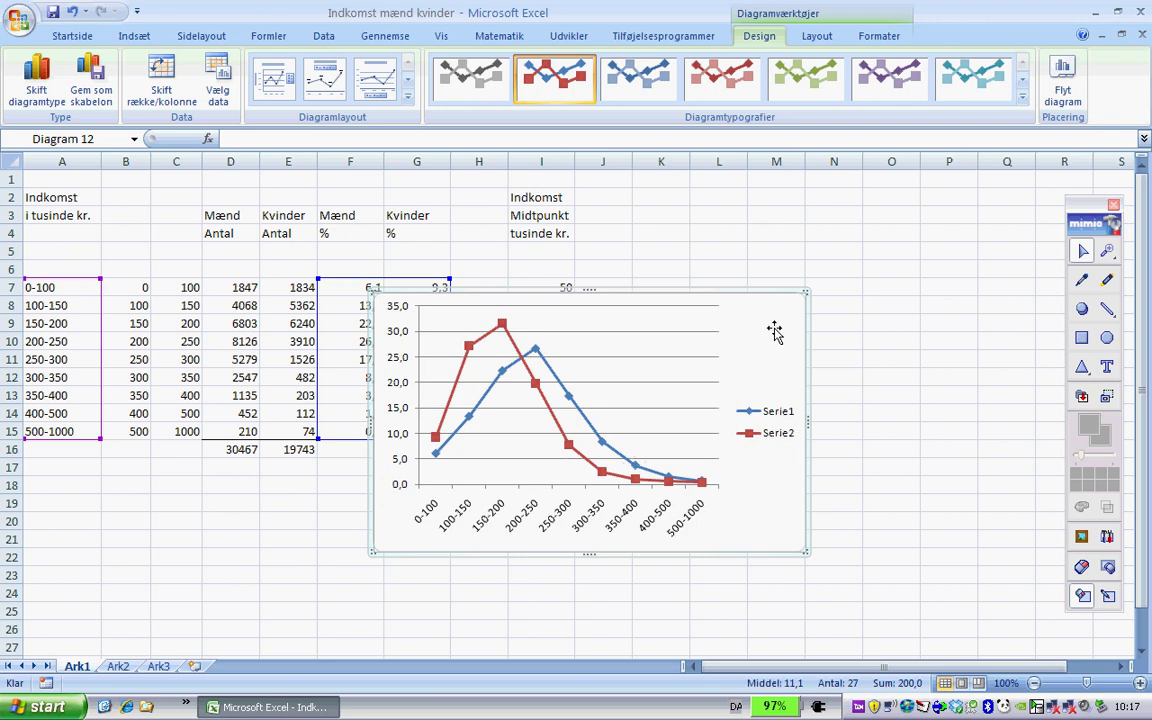
left_click(965, 336)
left_click(771, 329)
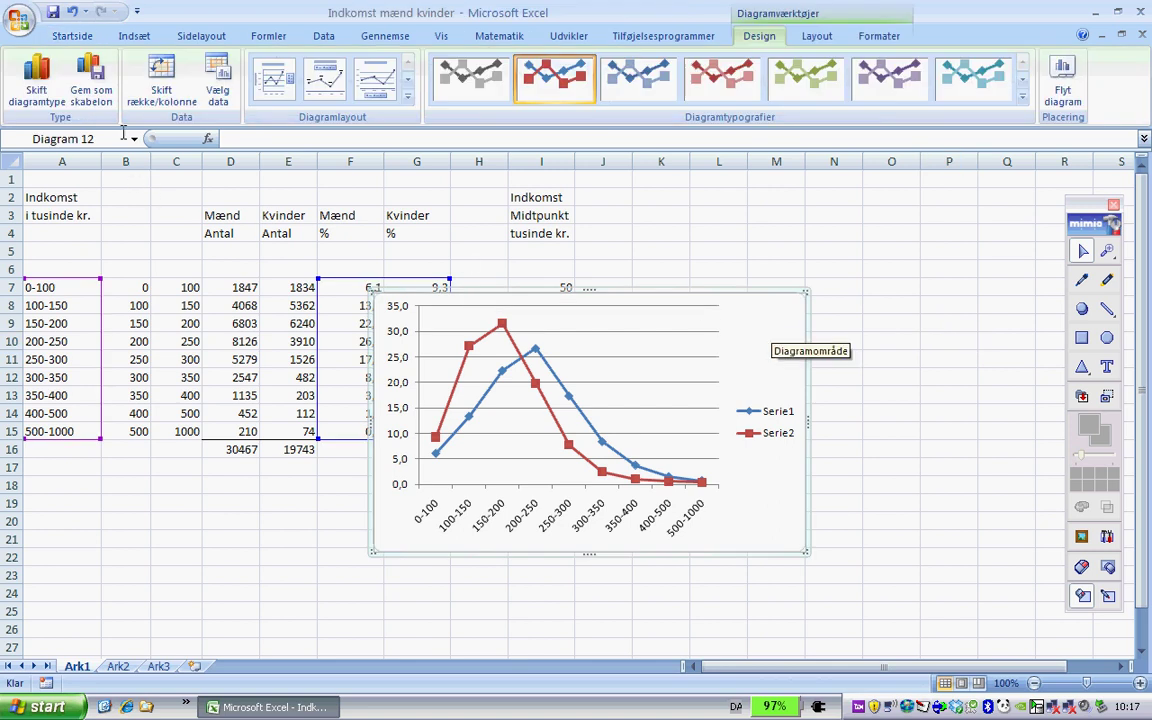
In Vælg data, rename the first series Serie1 to Mænd.
left_click(219, 100)
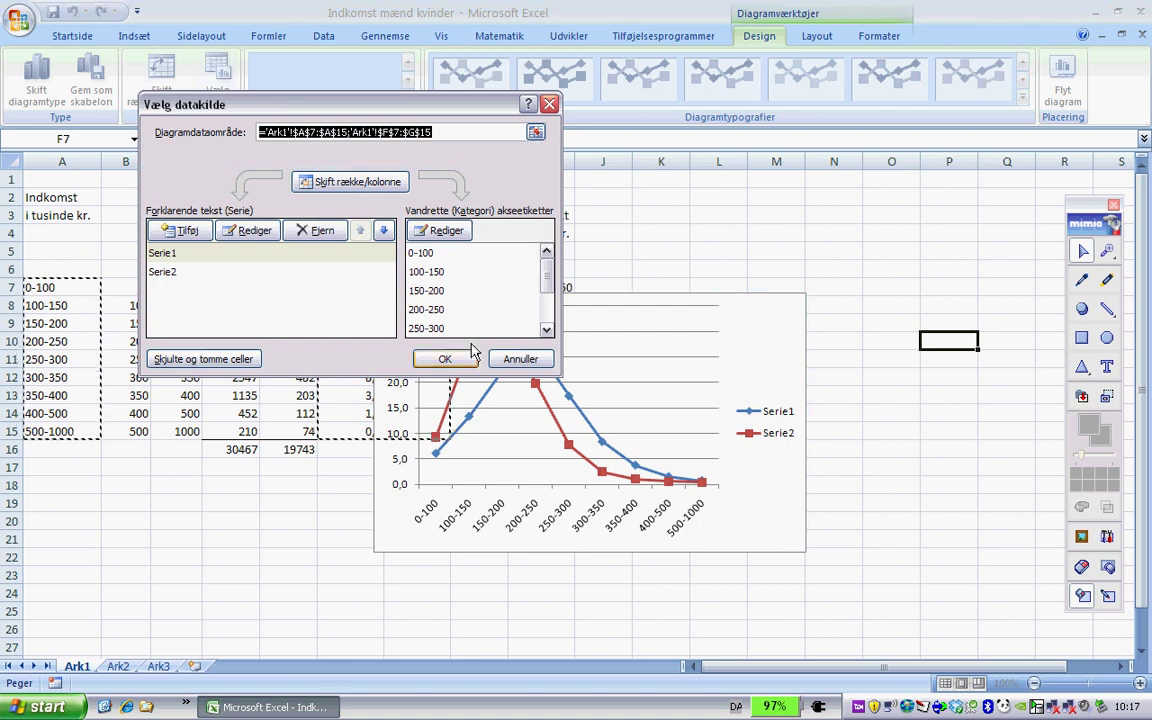
left_click(202, 256)
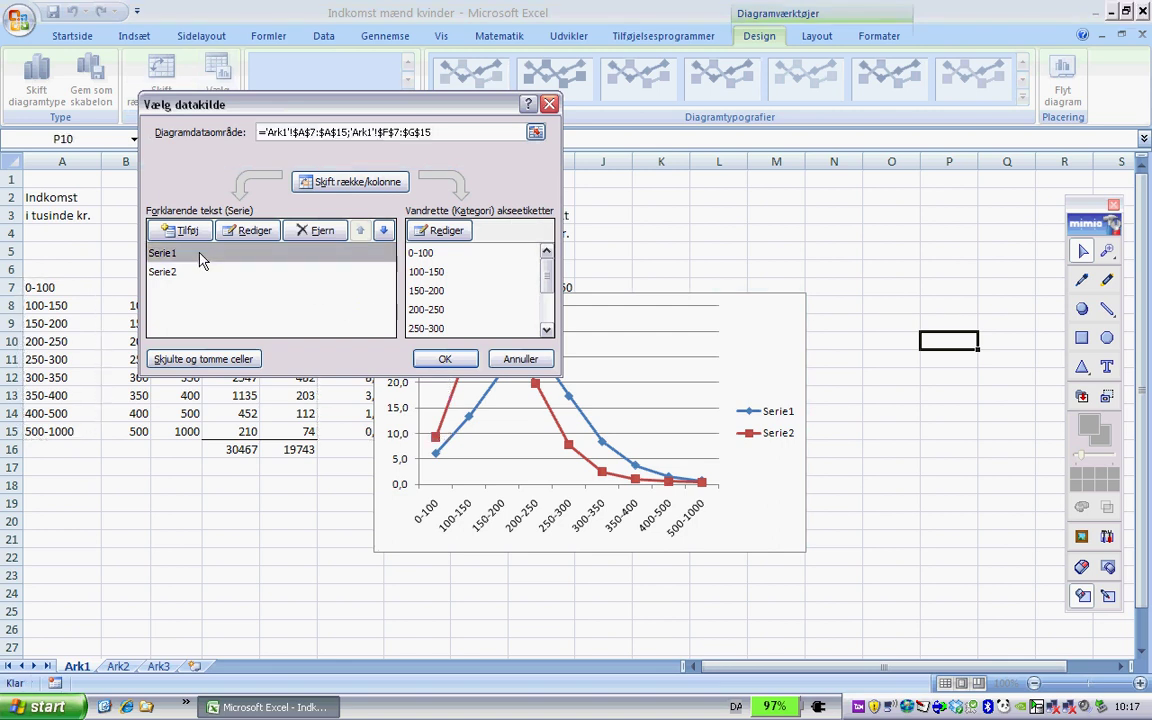
left_click(248, 231)
type("Mænd")
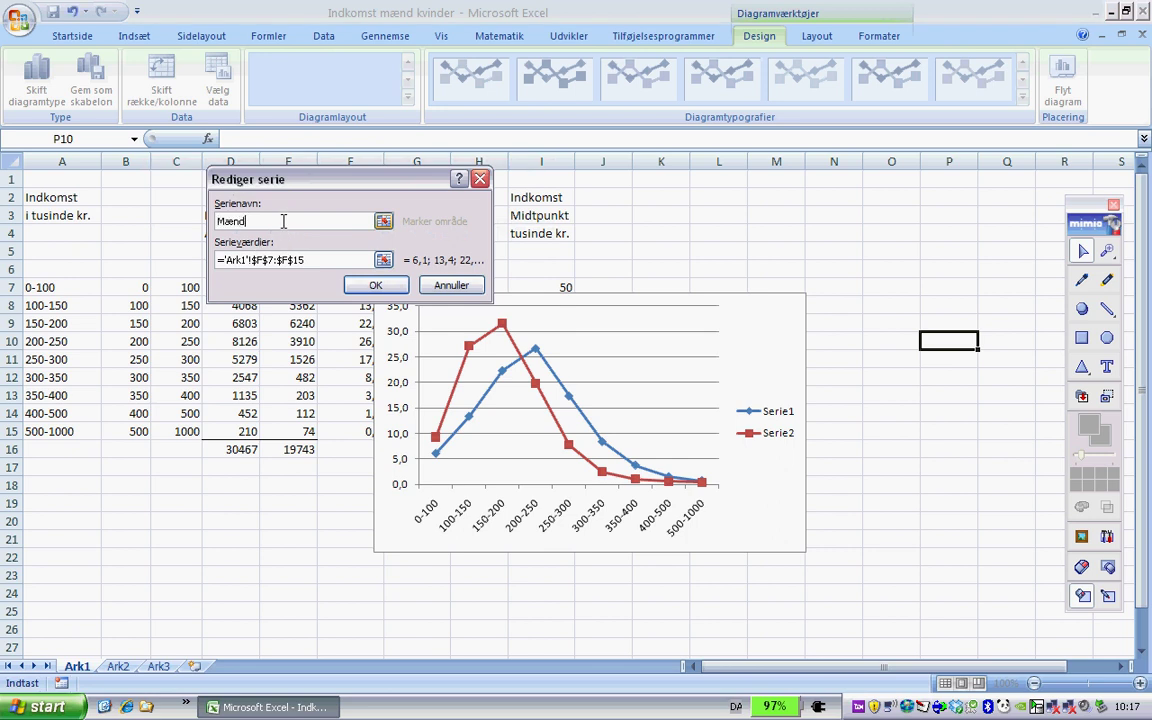
left_click(375, 285)
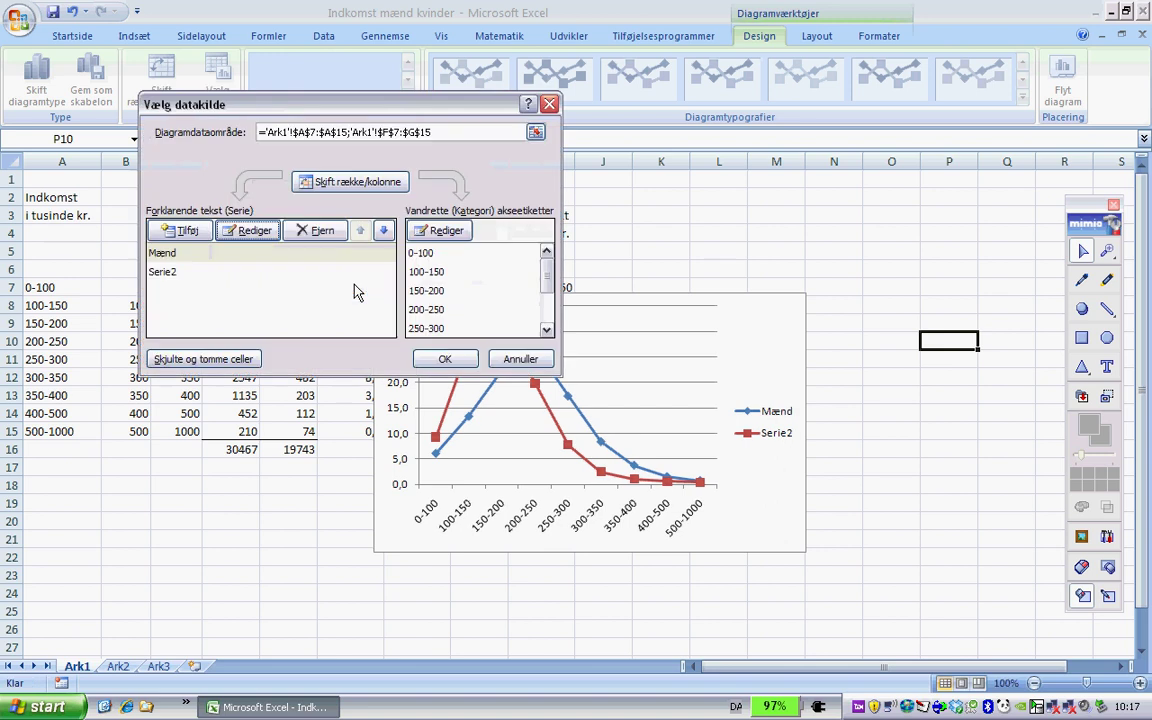
Rename the second series Serie2 to Kvinder and apply the data source changes.
left_click(215, 271)
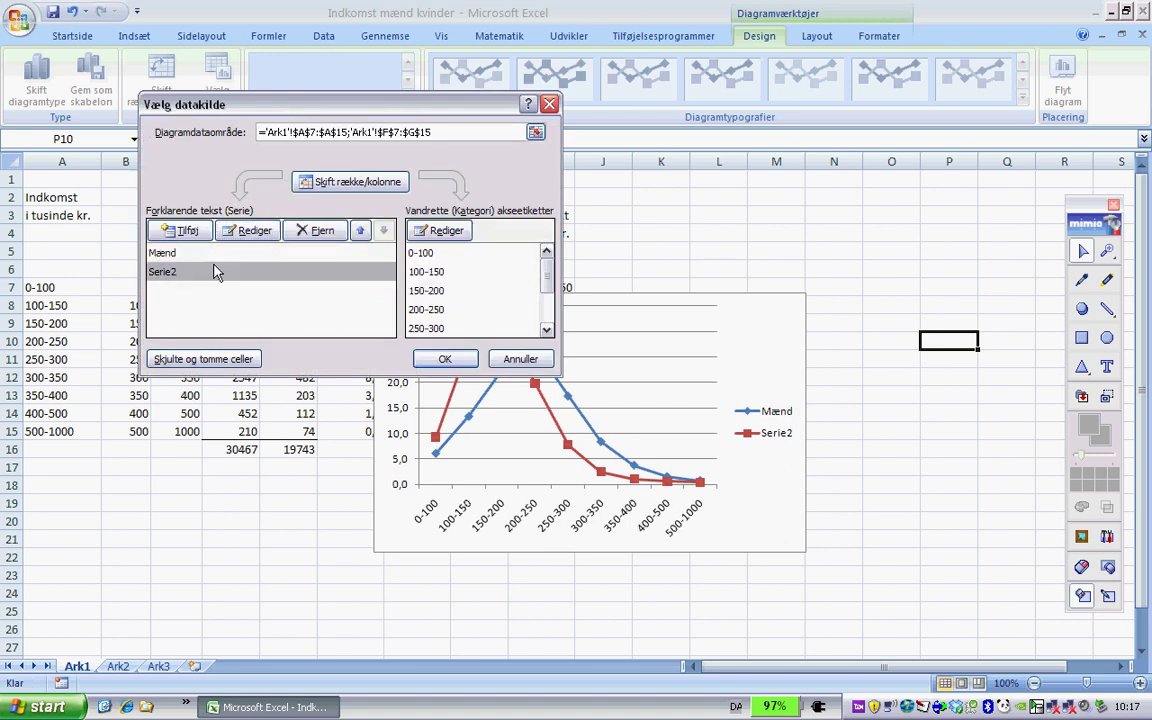
left_click(252, 231)
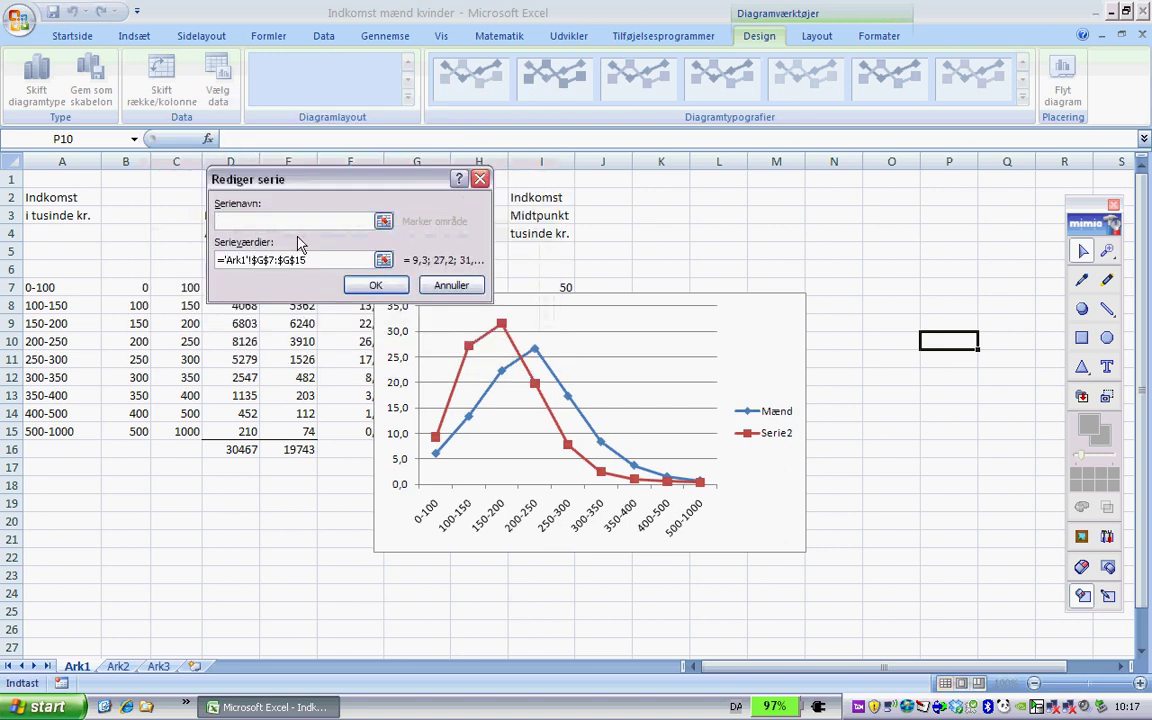
type("Kvinder")
key("Return")
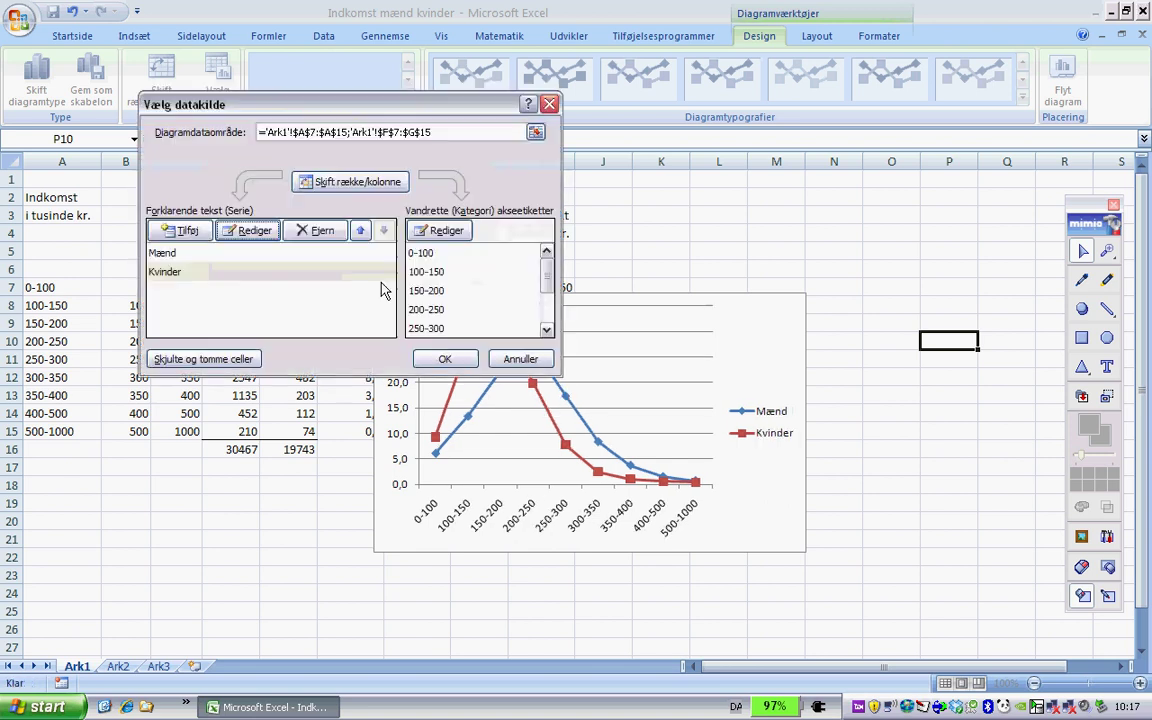
left_click(443, 359)
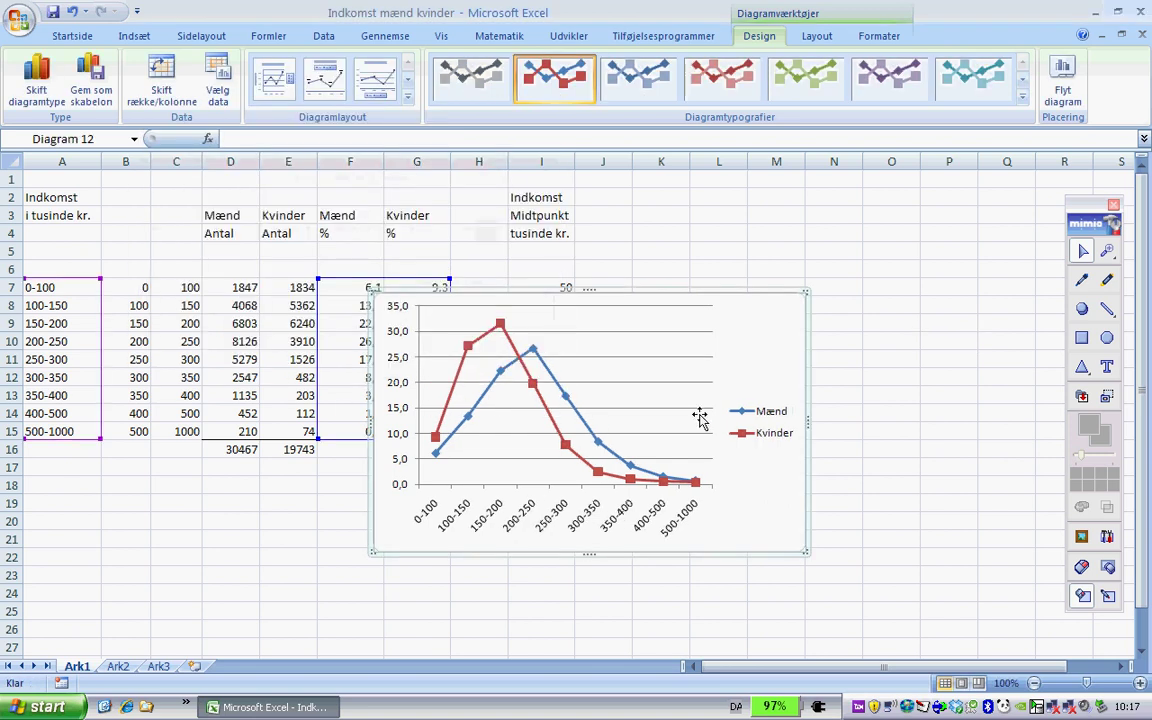